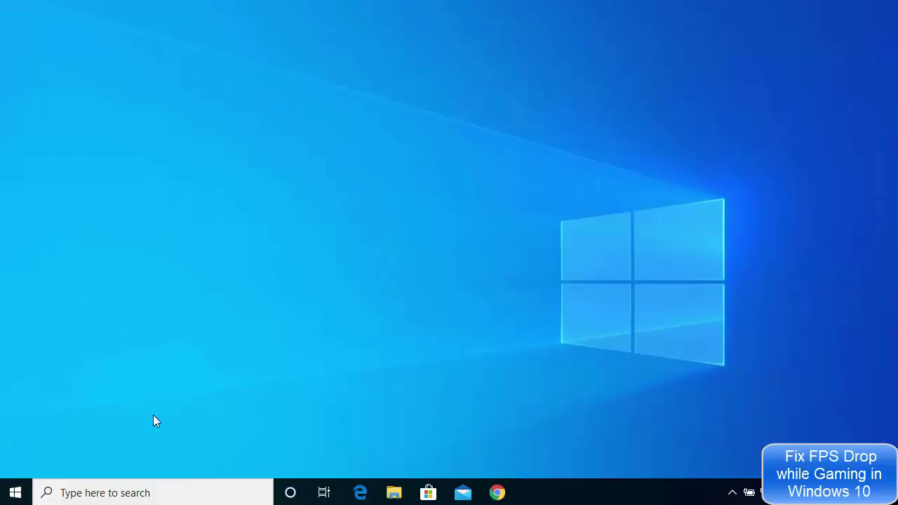
Step: Search for regedit and launch Registry Editor as administrator, approving the UAC prompt
click(92, 493)
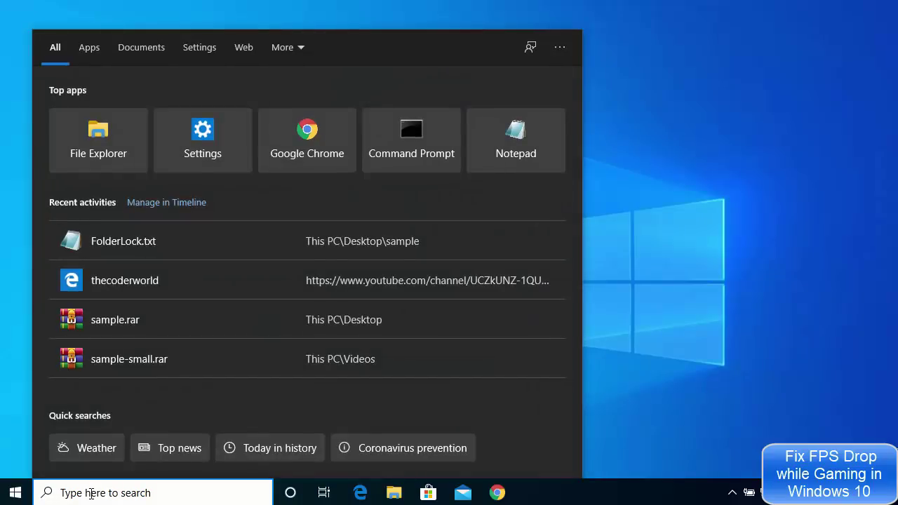
text(reg)
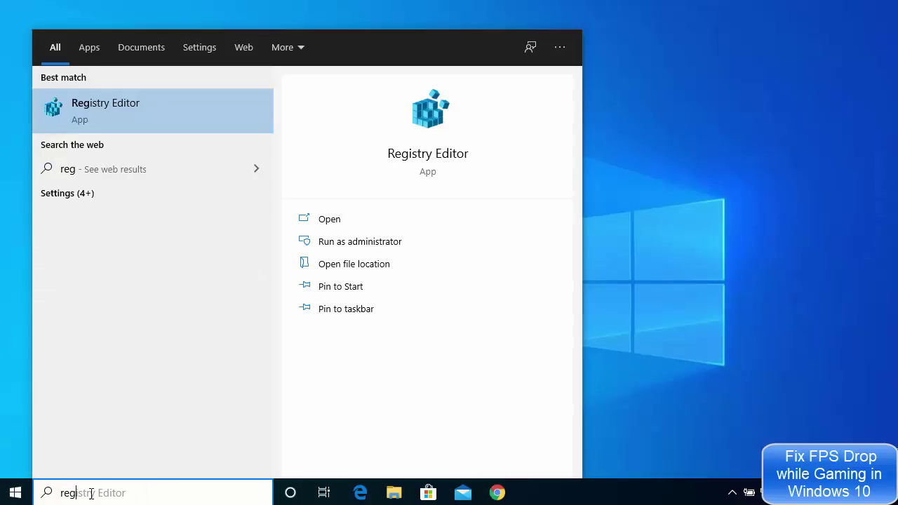
text(edit)
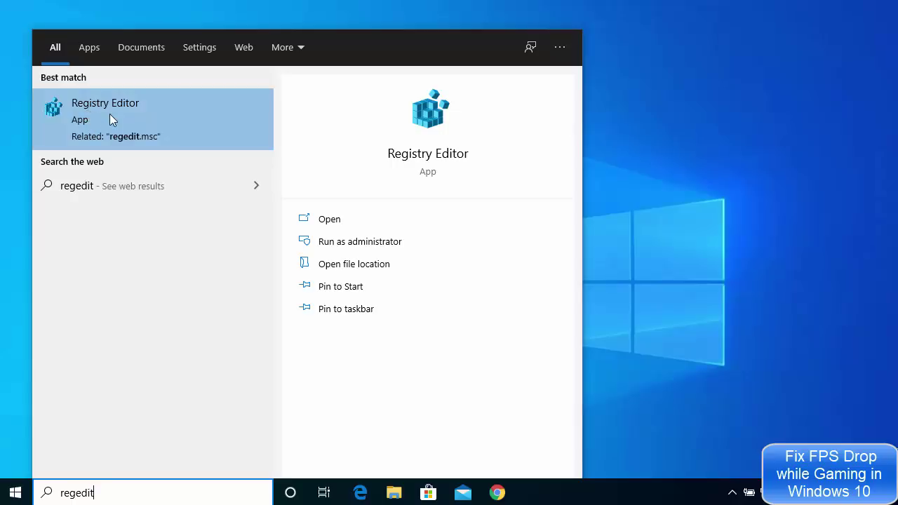
right_click(144, 123)
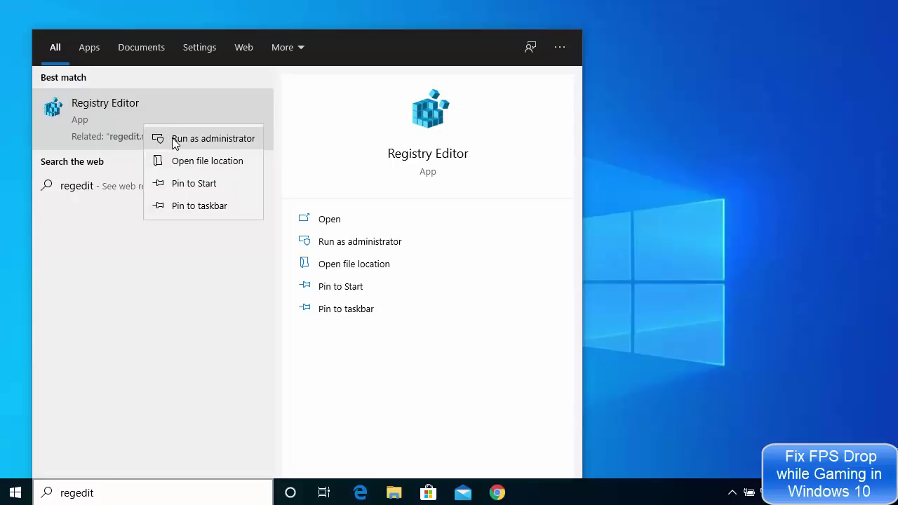
click(174, 139)
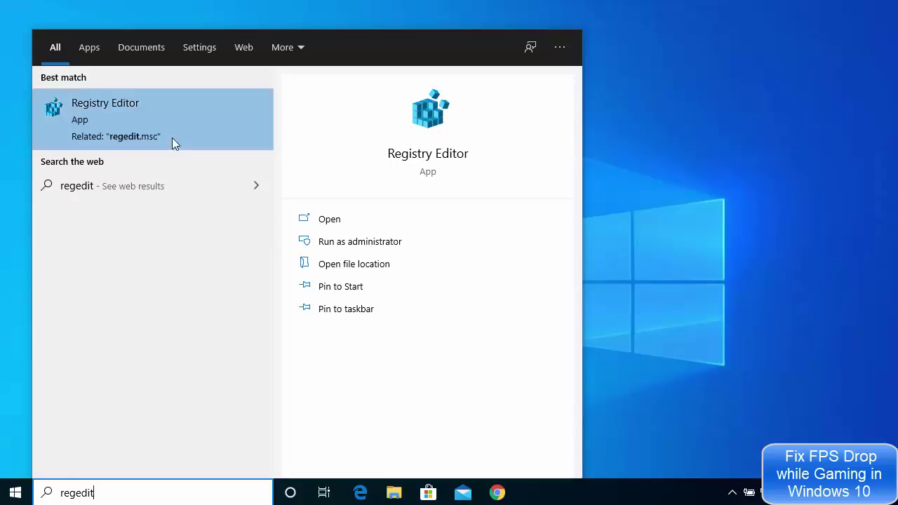
click(349, 333)
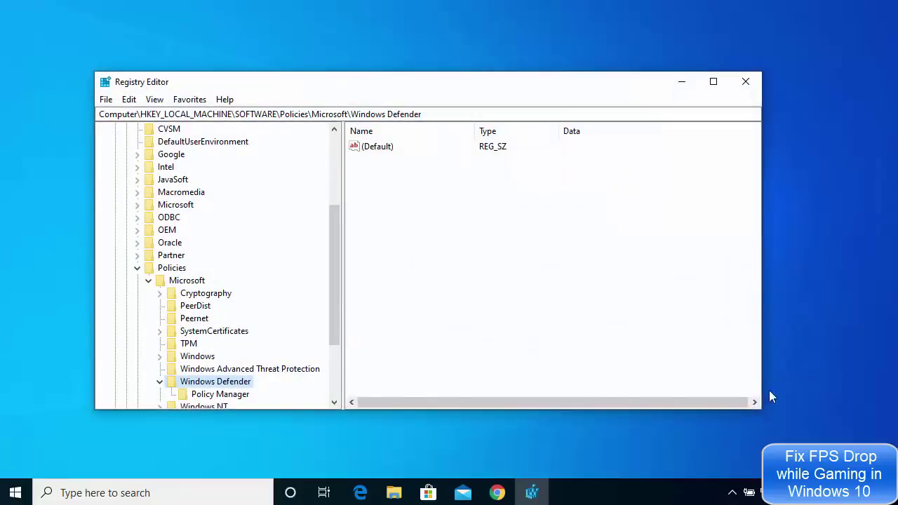
Step: Maximize the window and navigate to HKEY_CURRENT_USER\System\GameConfigStore to show its GameDVR values
click(712, 83)
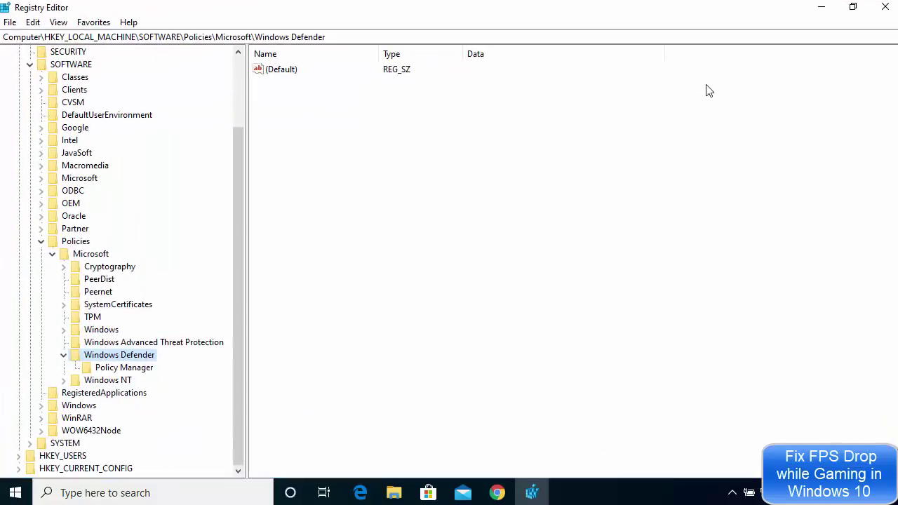
click(240, 70)
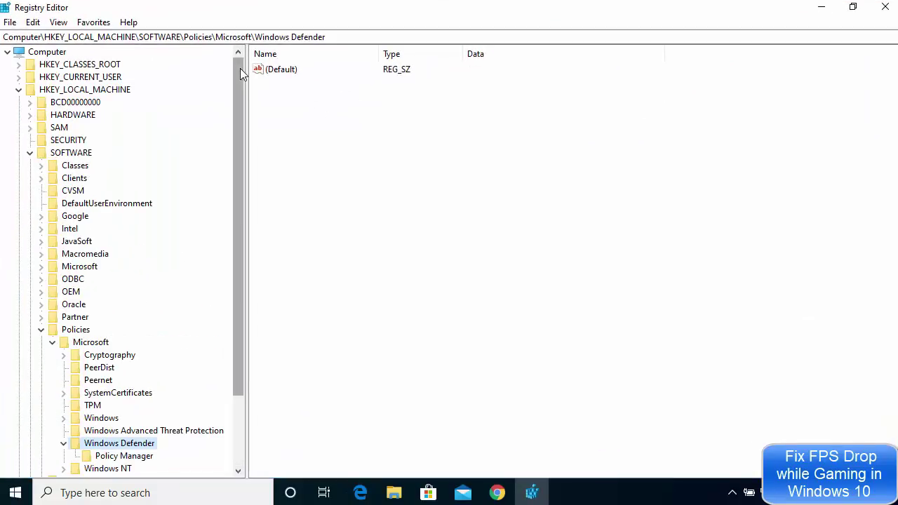
click(17, 90)
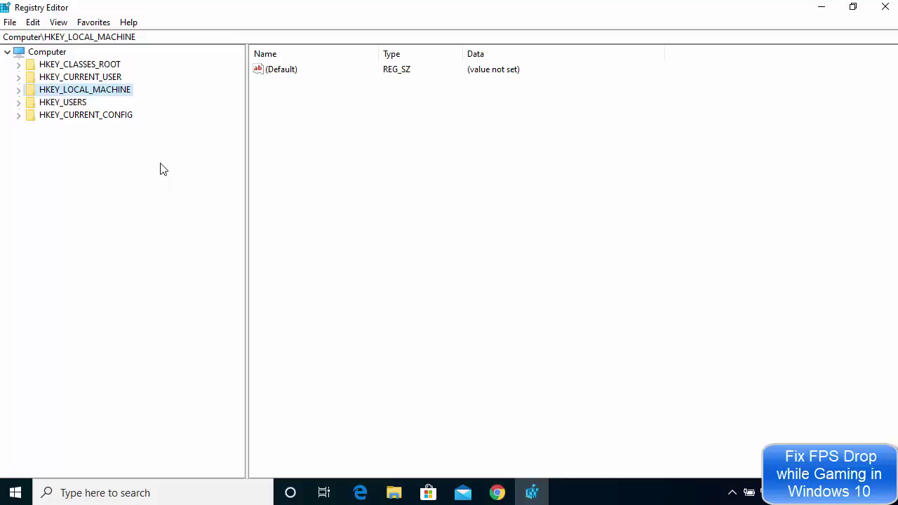
click(61, 80)
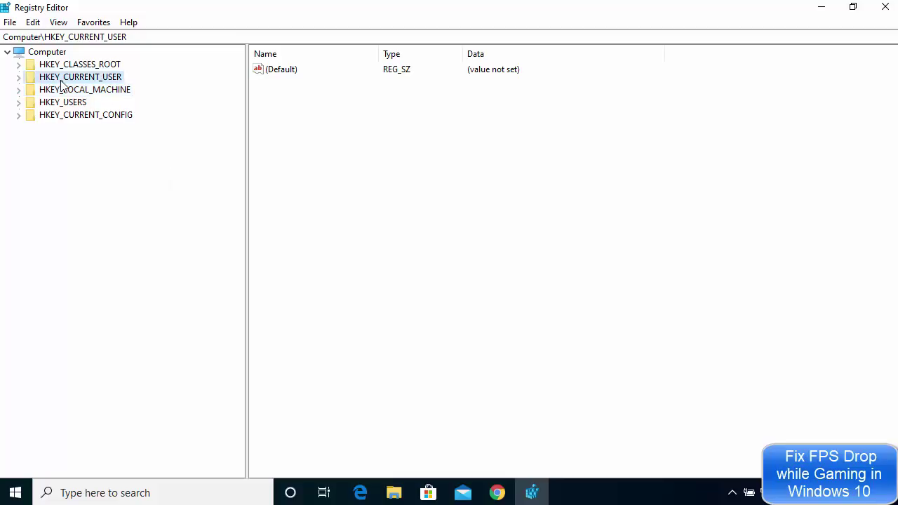
click(19, 79)
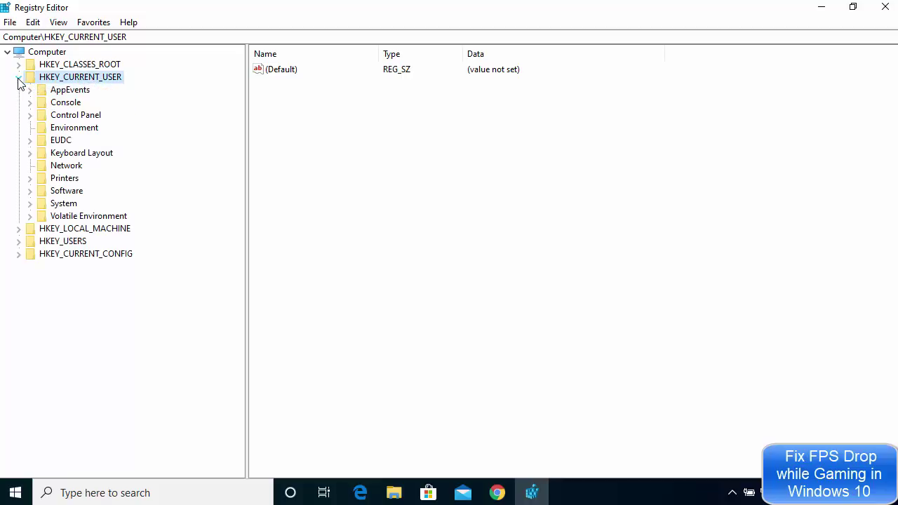
click(58, 206)
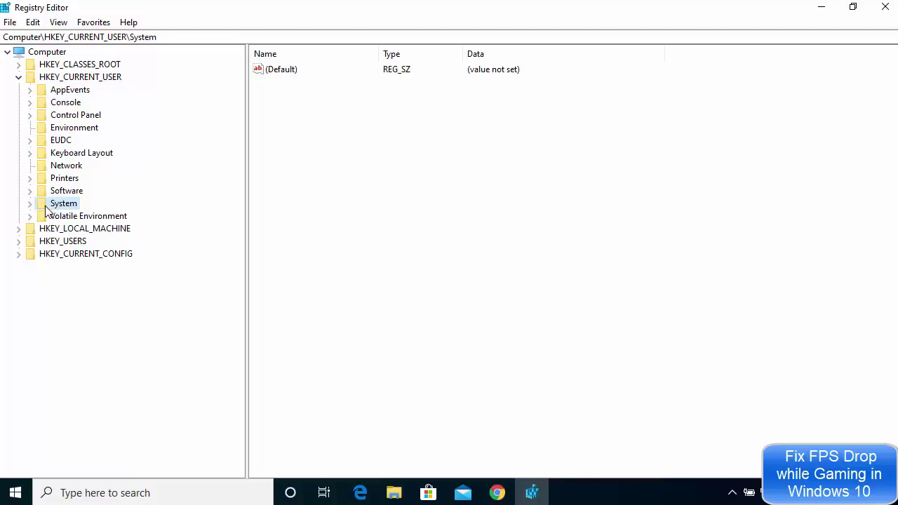
click(30, 204)
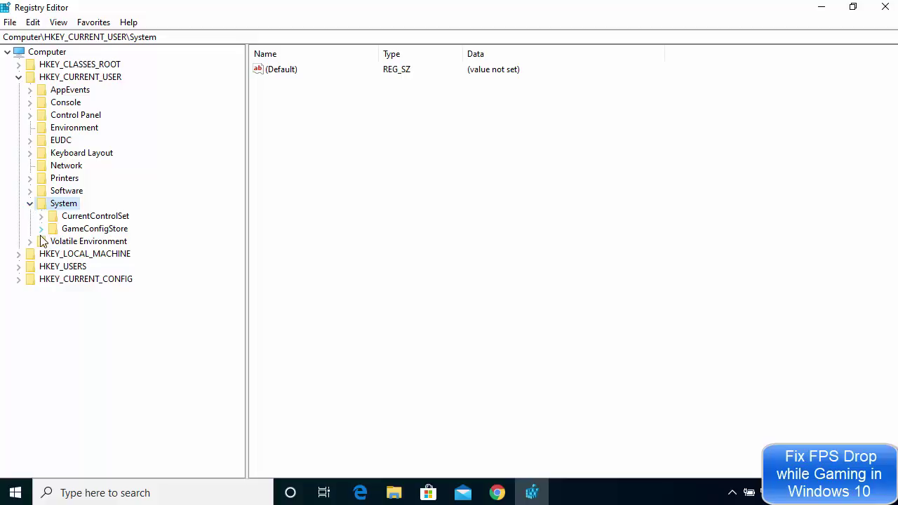
click(40, 229)
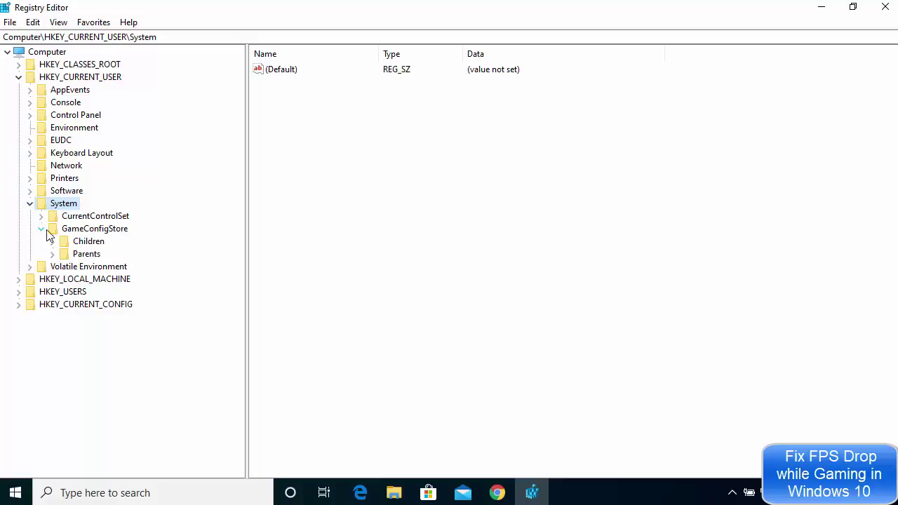
click(68, 231)
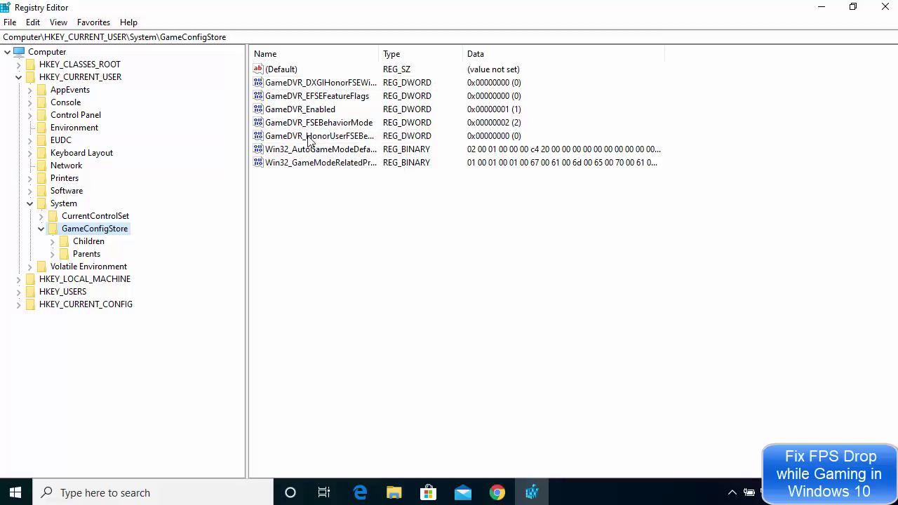
Step: Modify GameDVR_Enabled under GameConfigStore, changing its value data from 1 to 0
click(318, 229)
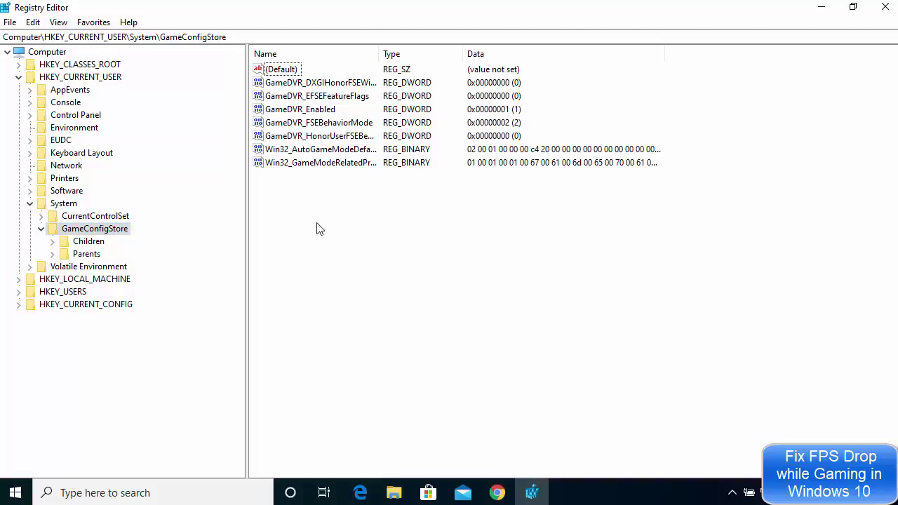
click(300, 111)
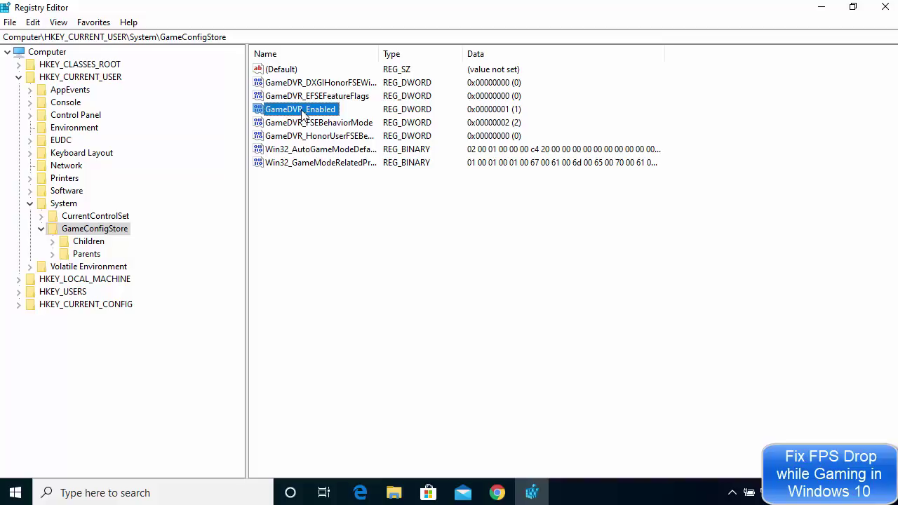
right_click(303, 114)
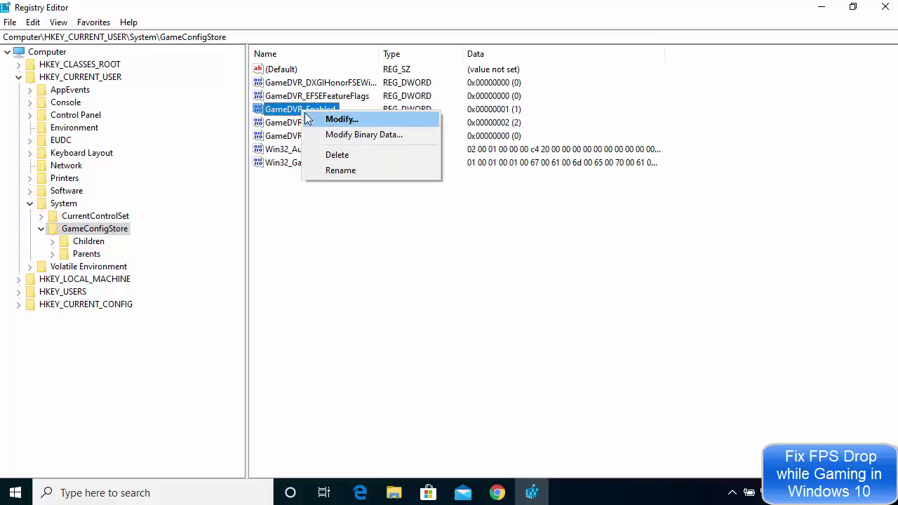
click(318, 120)
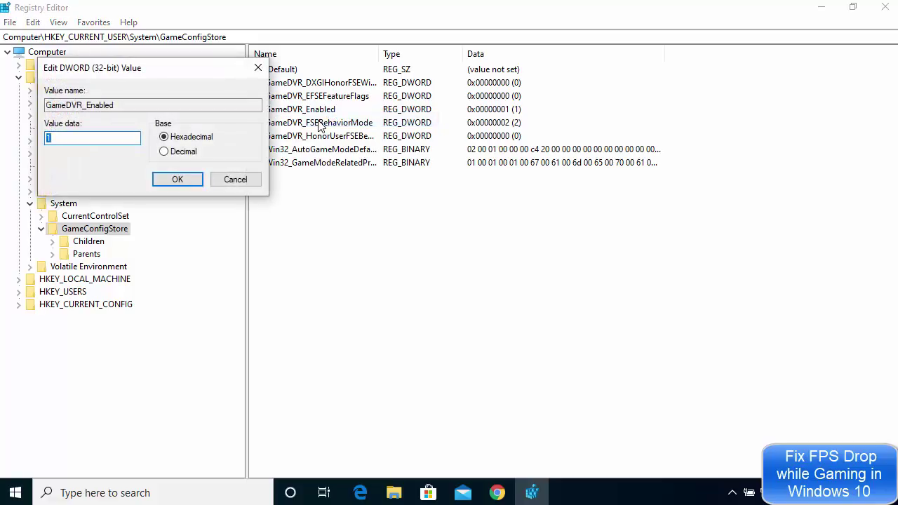
drag(213, 73, 509, 165)
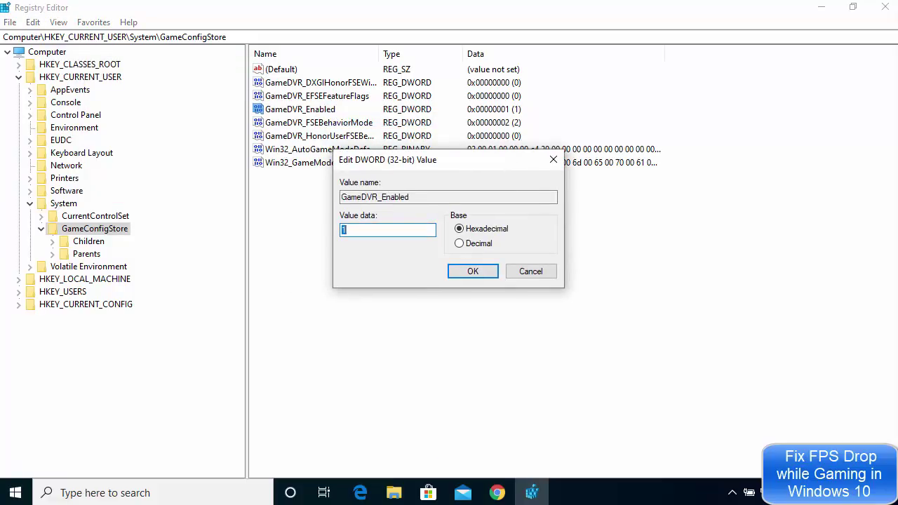
click(347, 234)
click(472, 271)
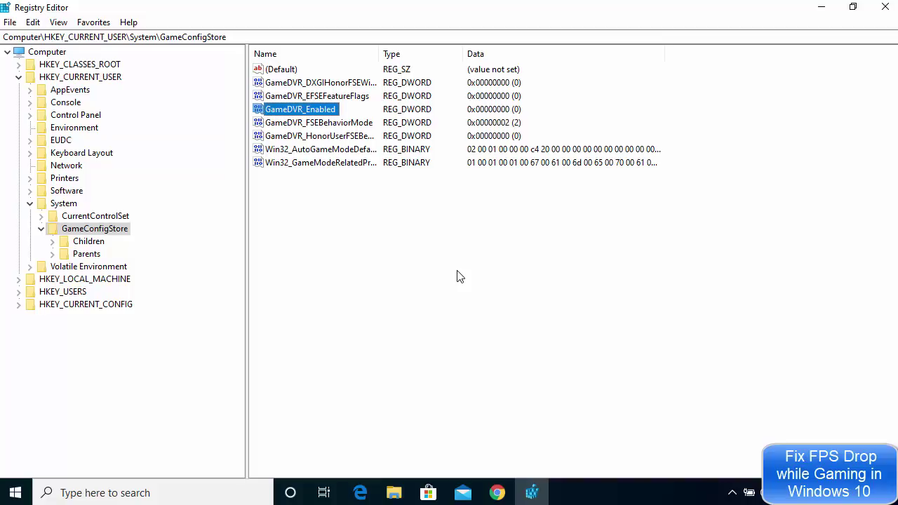
click(16, 493)
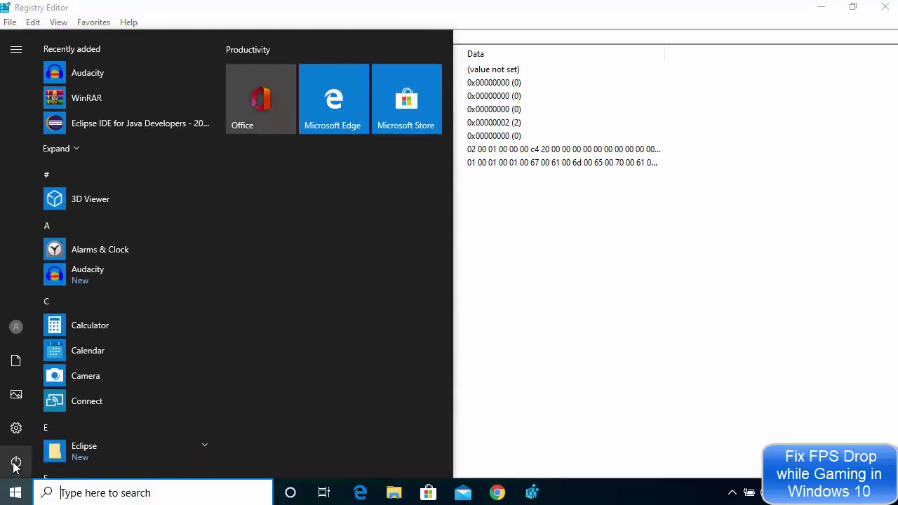
click(14, 466)
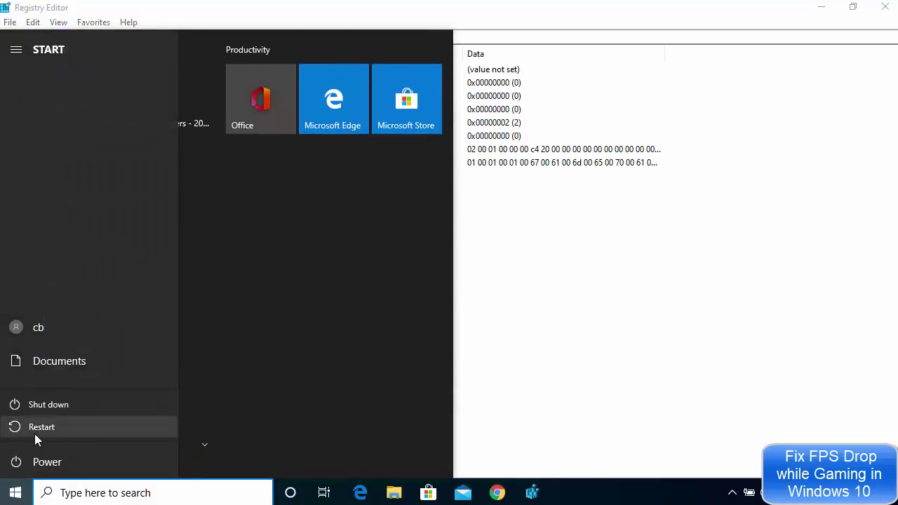
click(580, 327)
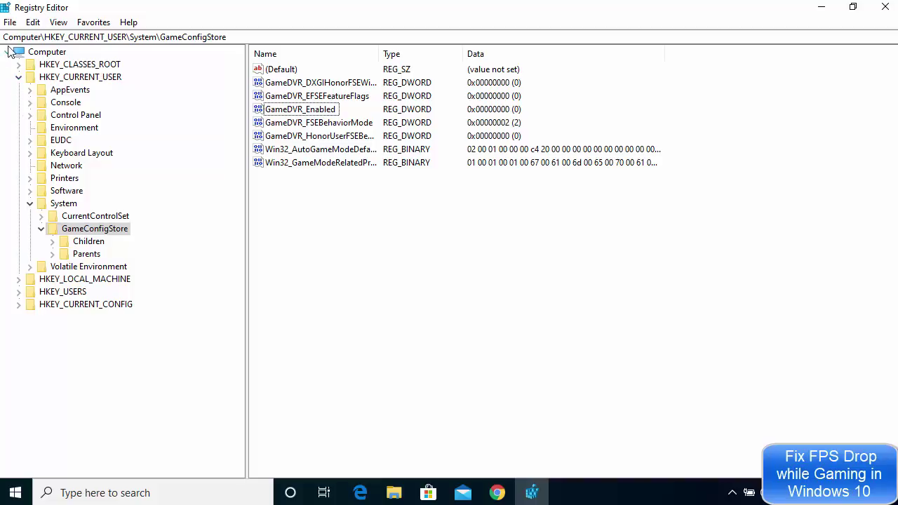
Step: Collapse HKEY_CURRENT_USER, then expand HKEY_LOCAL_MACHINE\SOFTWARE\Microsoft and scroll through its subkeys
click(19, 77)
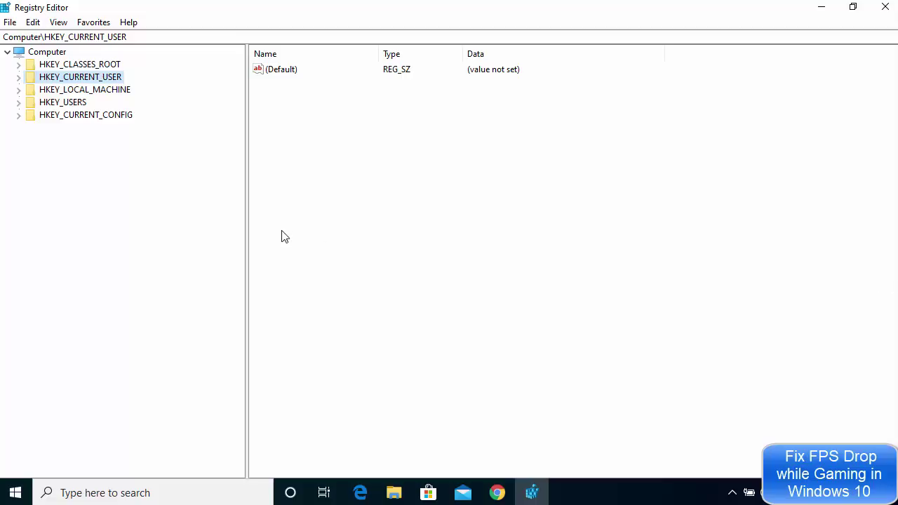
click(302, 233)
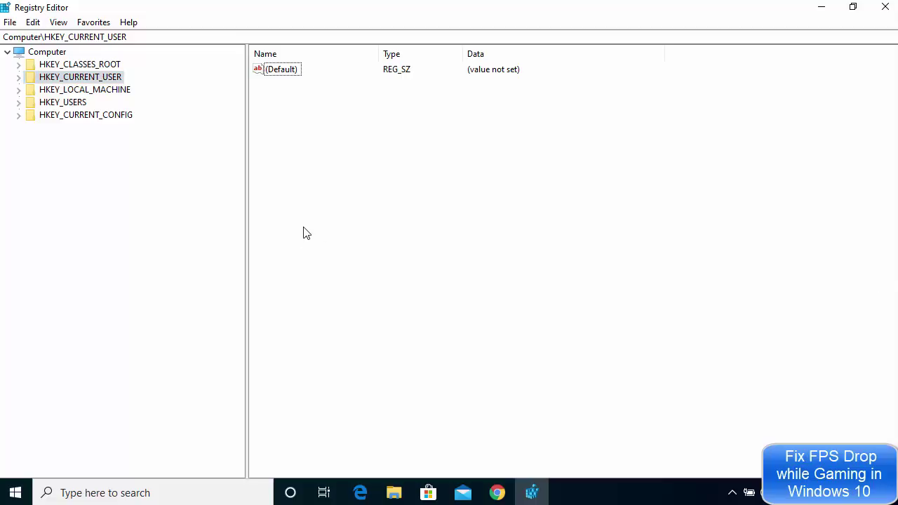
click(67, 94)
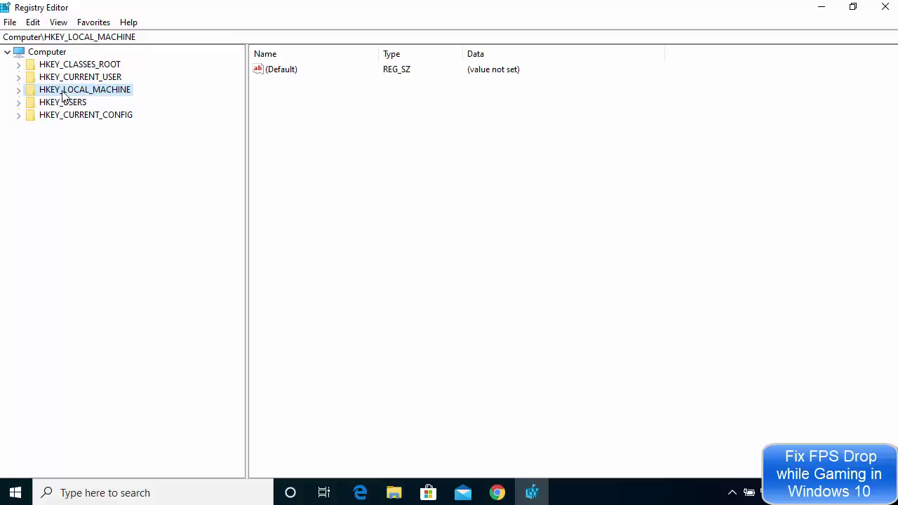
click(18, 91)
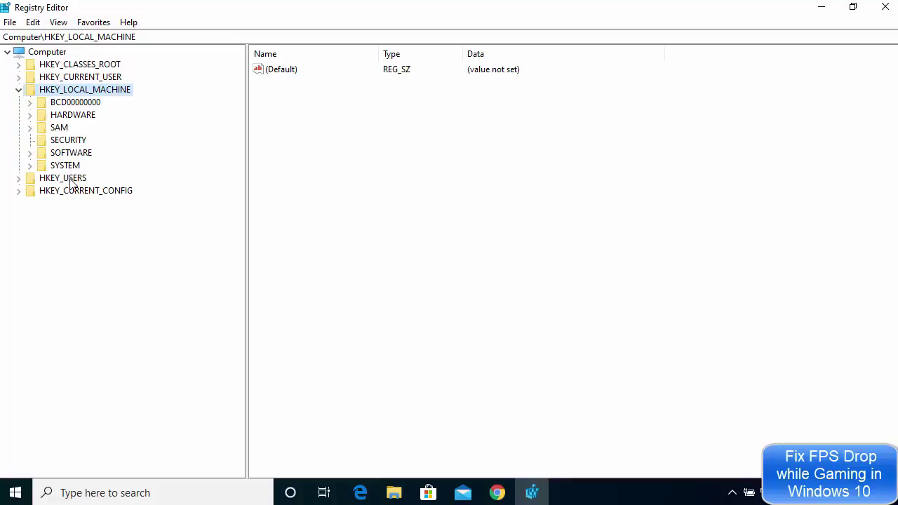
click(29, 154)
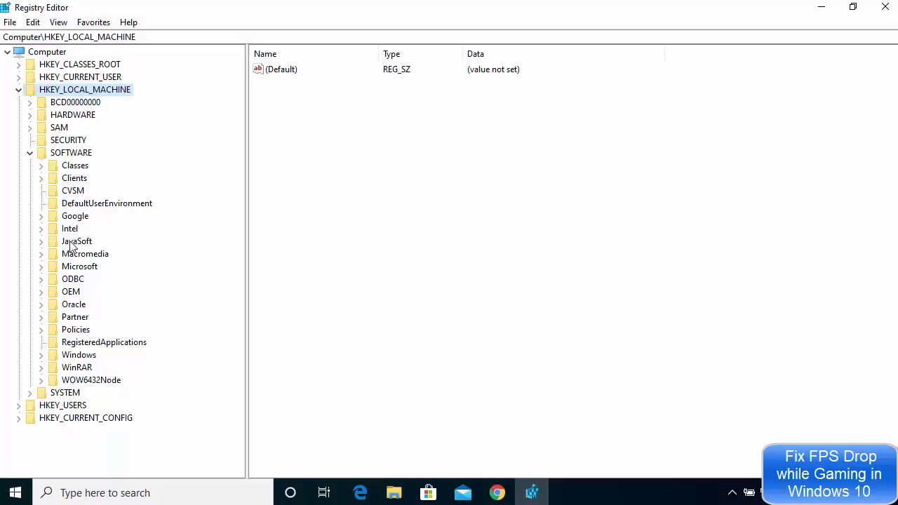
click(78, 267)
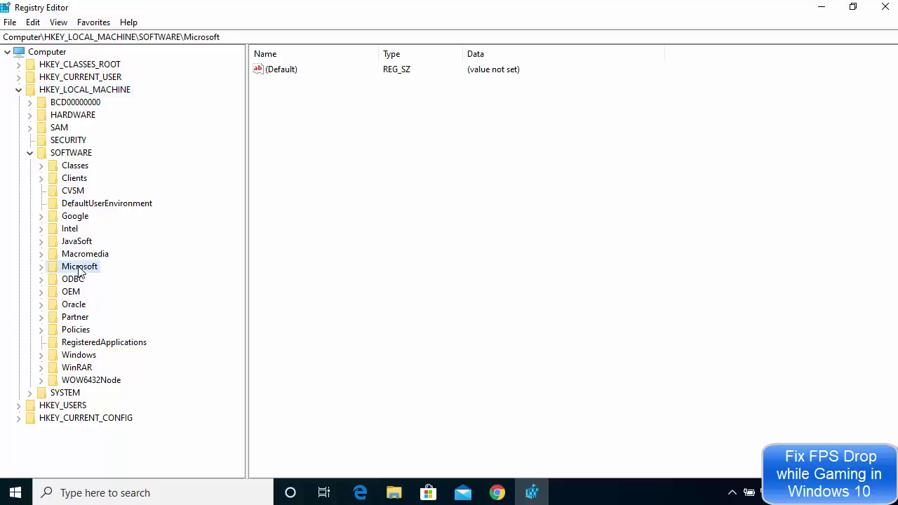
click(41, 268)
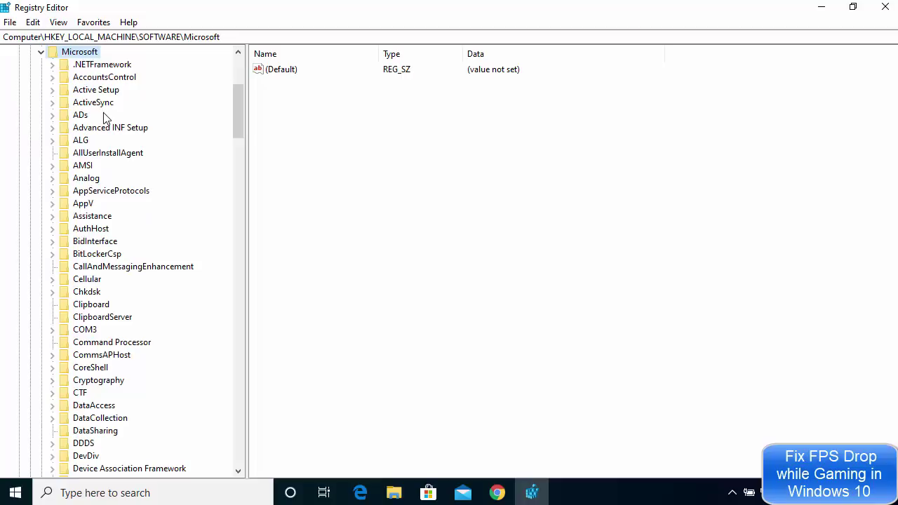
scroll(89, 160, down, 4)
scroll(88, 161, down, 12)
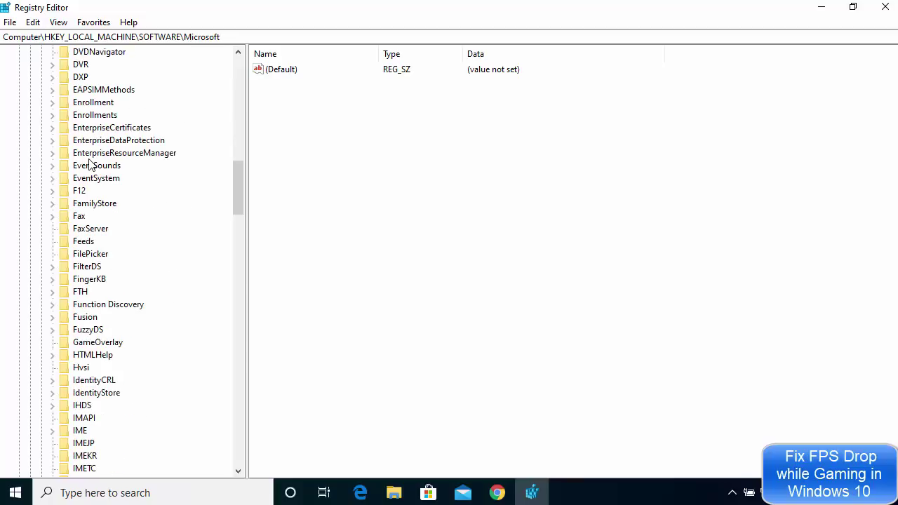
scroll(89, 164, down, 9)
scroll(88, 165, down, 10)
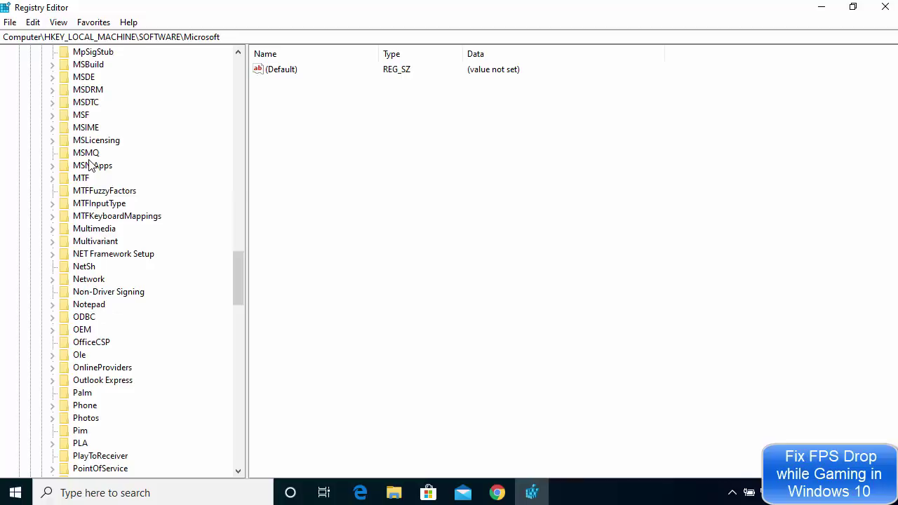
scroll(89, 196, down, 4)
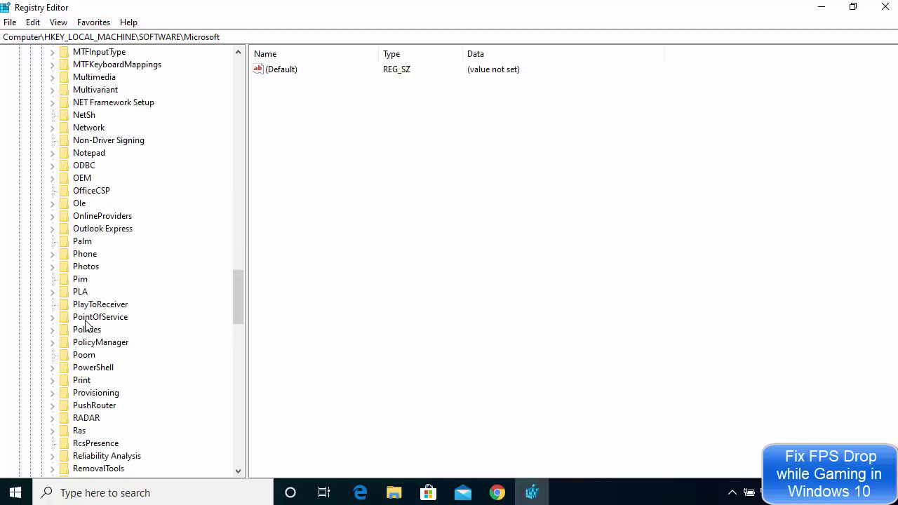
Step: Expand PolicyManager\default\ApplicationManagement and select the AllowGameDVR key
click(91, 344)
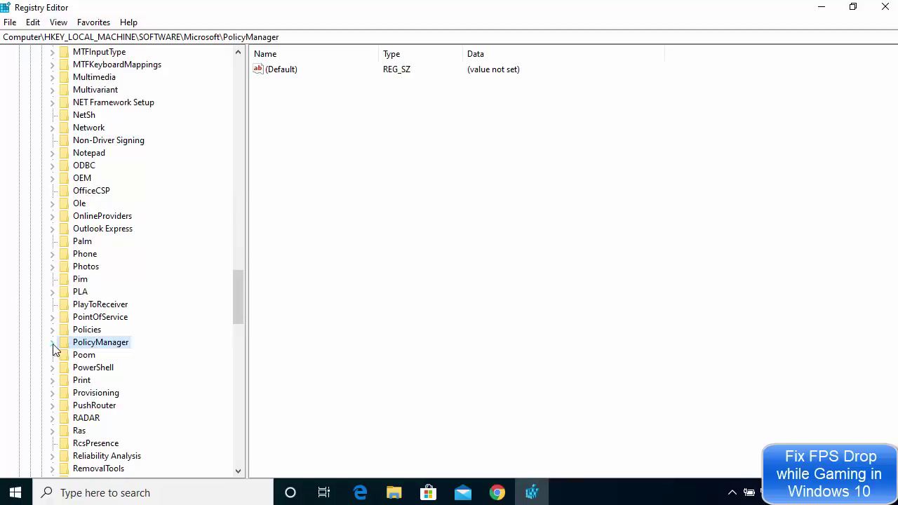
click(53, 344)
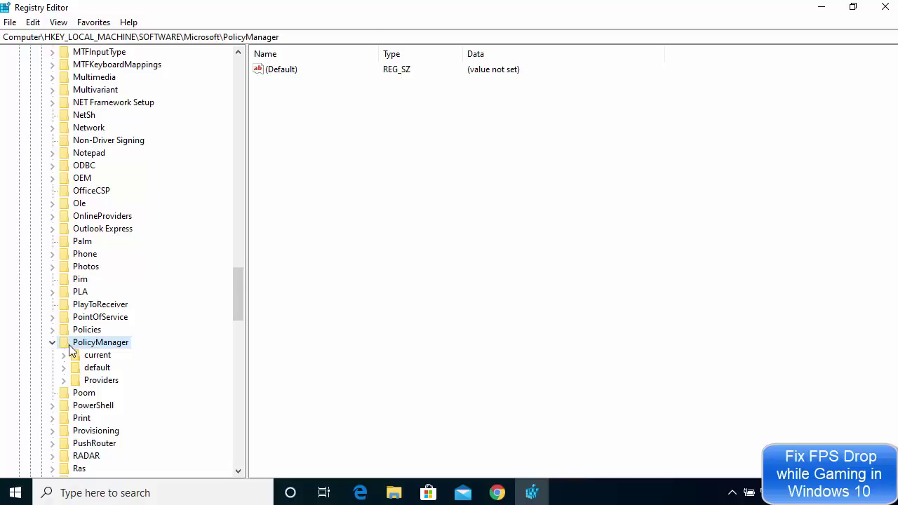
click(93, 367)
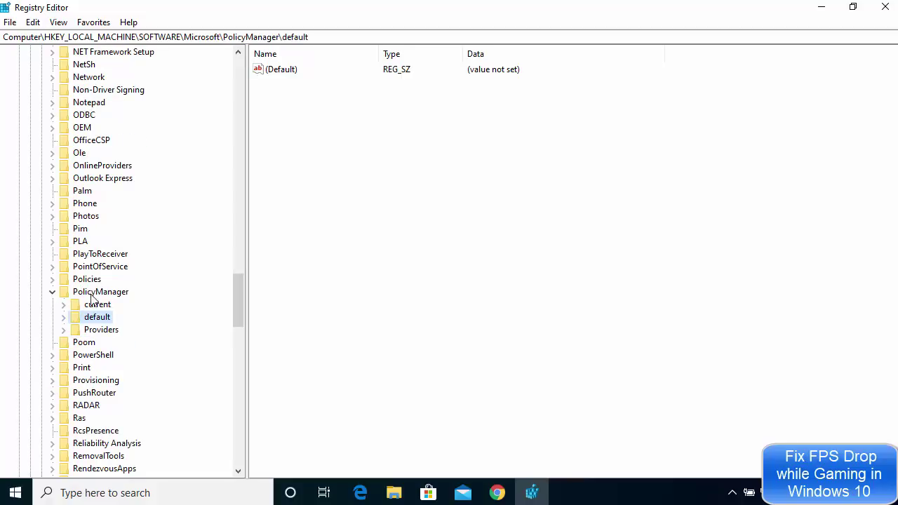
click(64, 318)
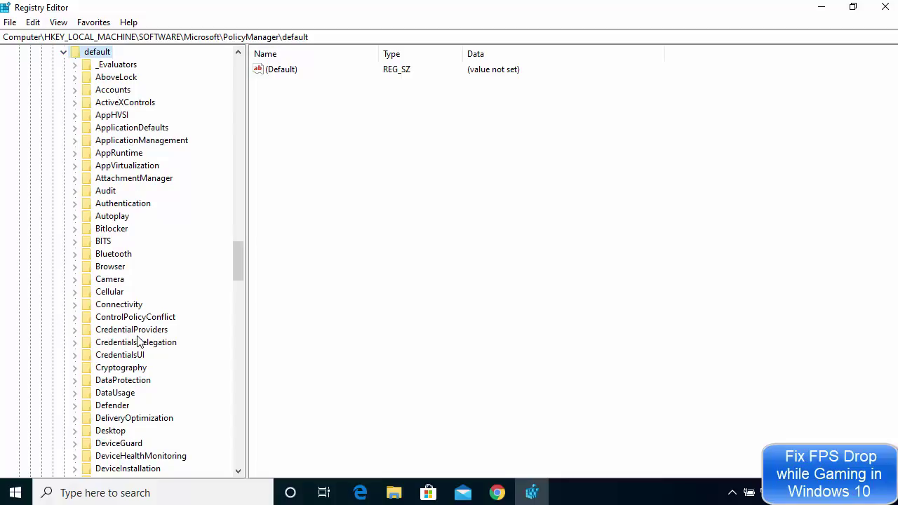
click(122, 144)
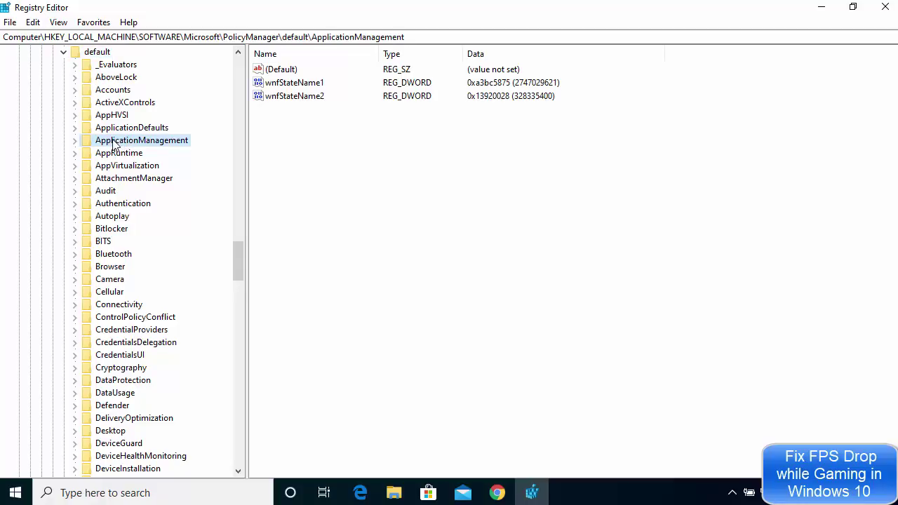
click(75, 141)
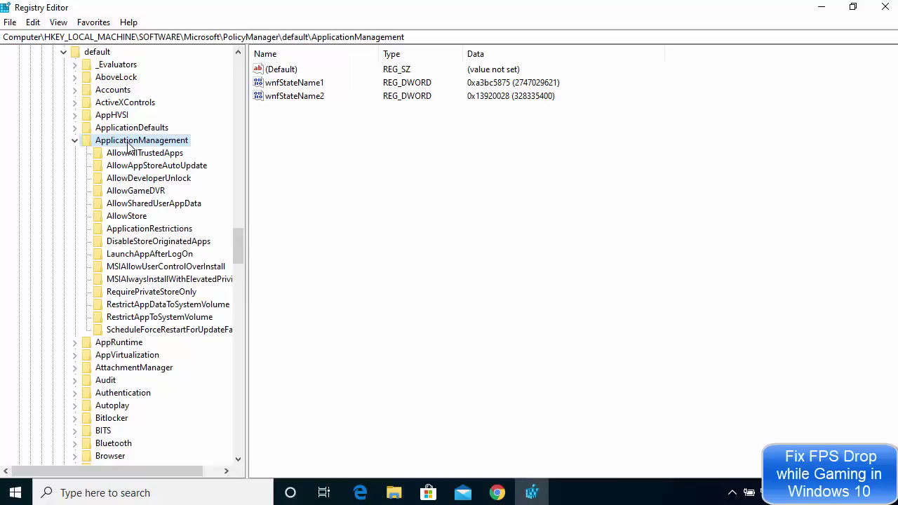
click(130, 194)
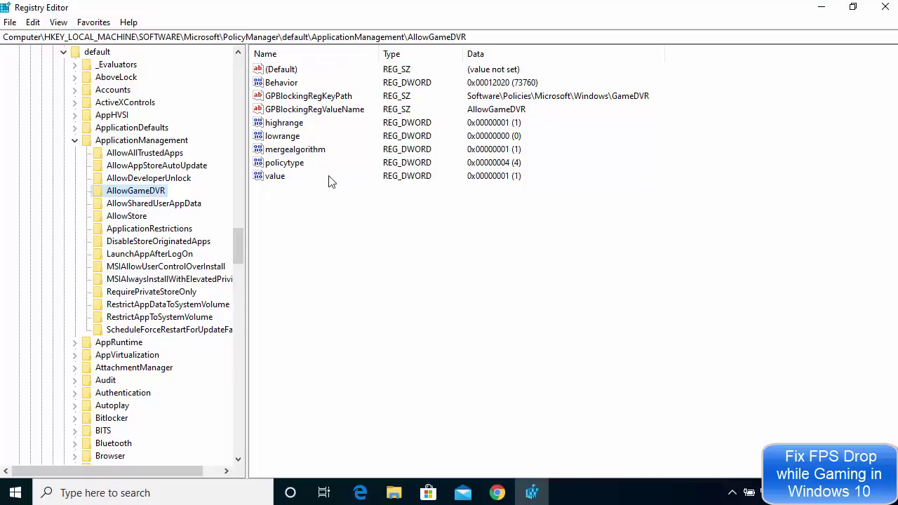
Step: Modify AllowGameDVR's 'value' entry, setting its value data to 0
click(280, 177)
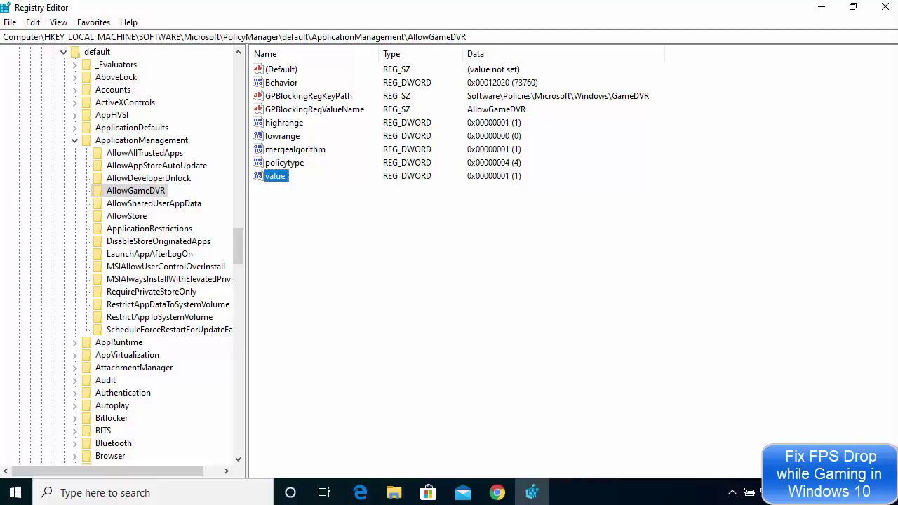
right_click(282, 180)
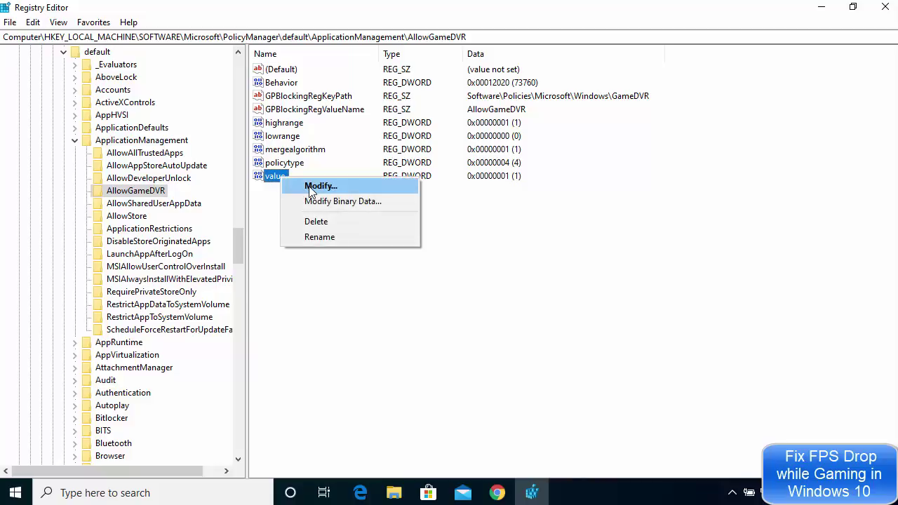
click(311, 190)
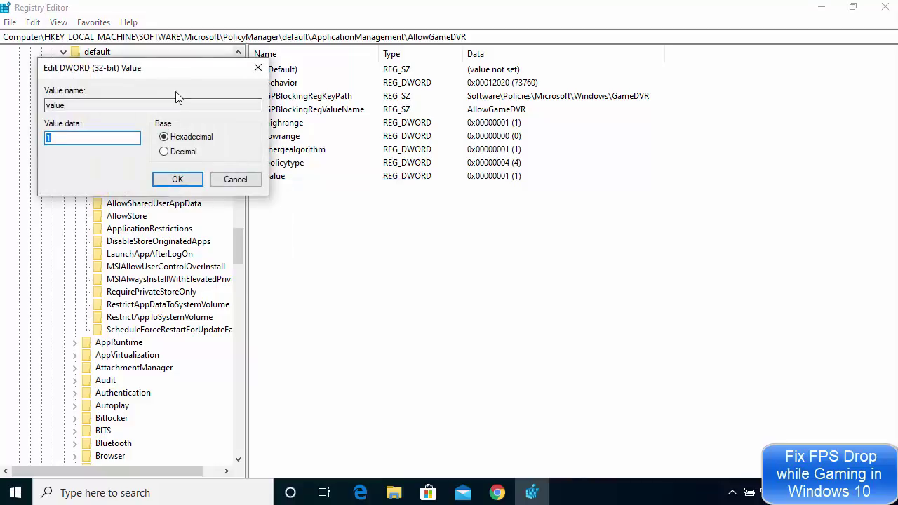
drag(185, 79, 524, 197)
click(419, 258)
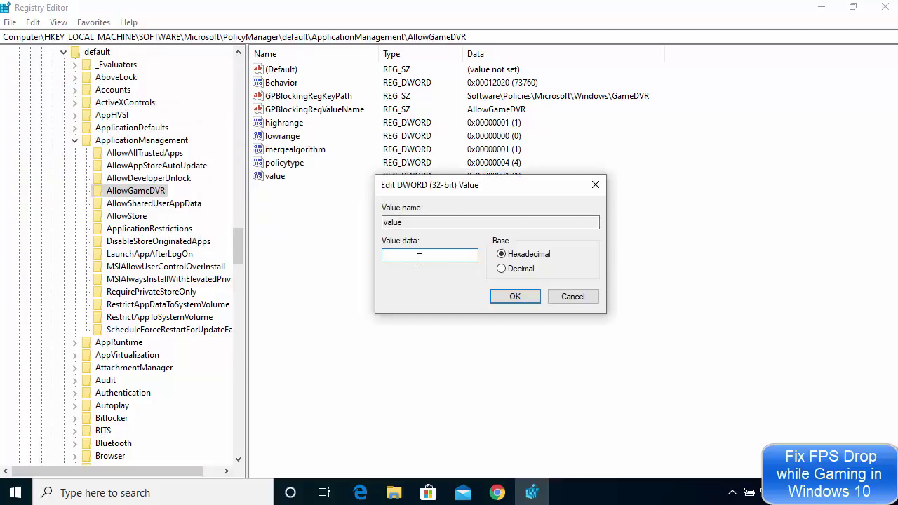
double_click(384, 256)
click(513, 297)
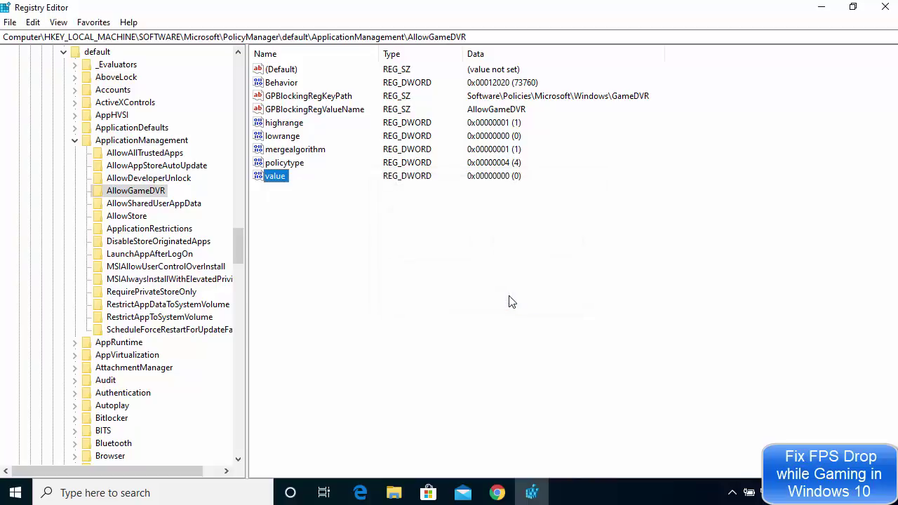